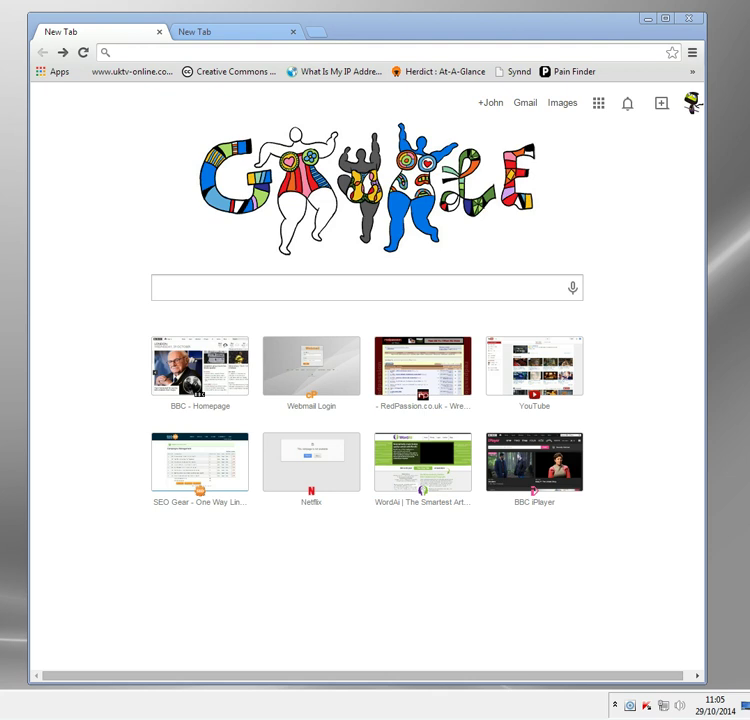
Search Google for 'whats my ip address' to find the whatismyipaddress.com result.
left_click(215, 292)
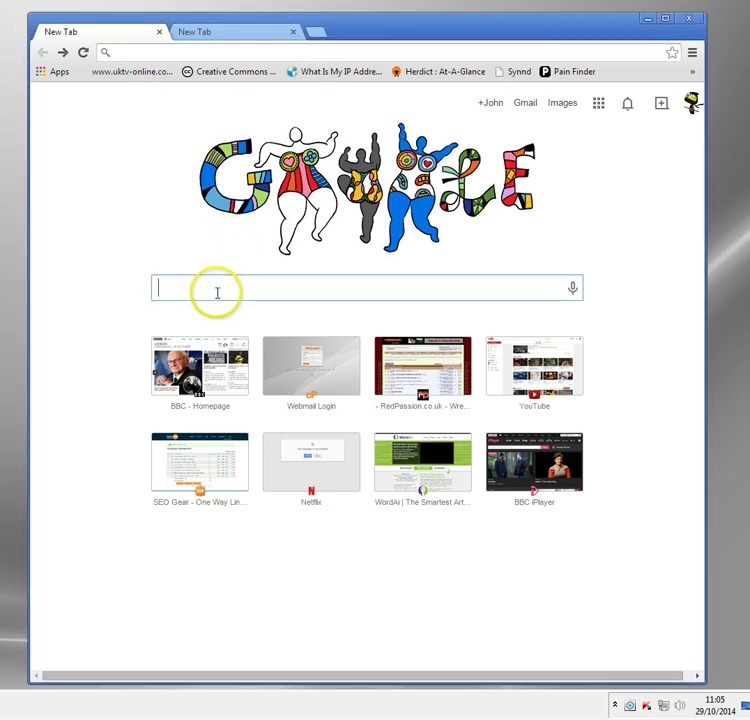
type("whats my ip address")
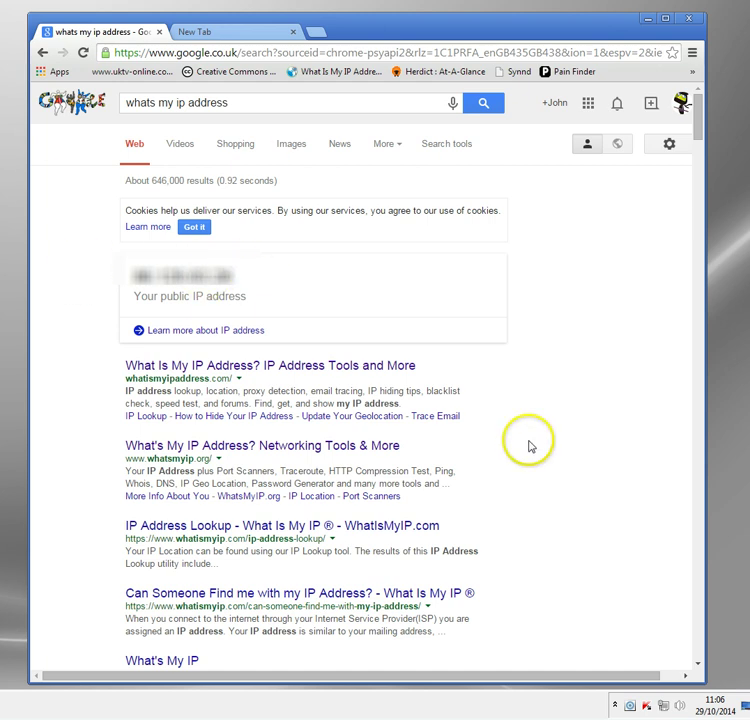
left_click(213, 366)
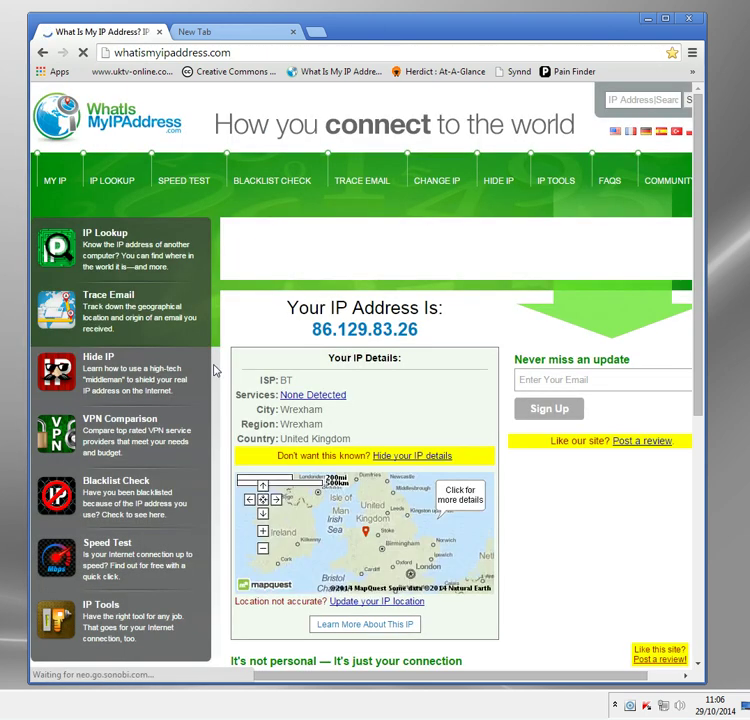
scroll(320, 455, "down", 3)
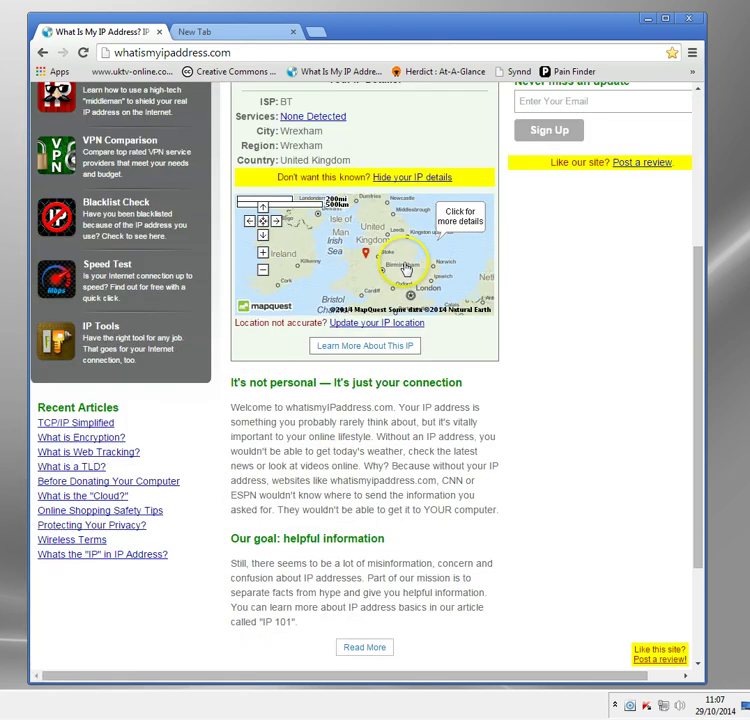
scroll(404, 265, "down", 2)
scroll(403, 258, "up", 3)
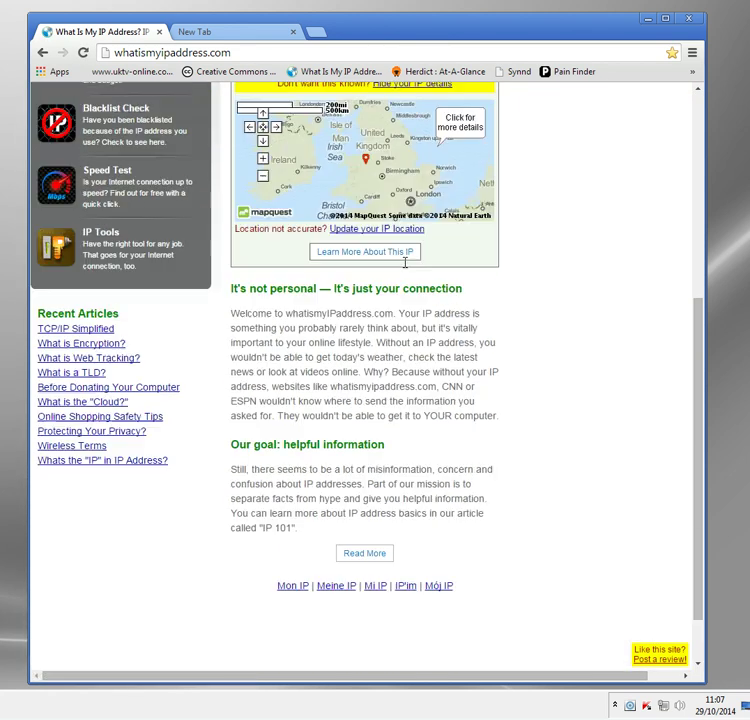
scroll(405, 268, "down", 1)
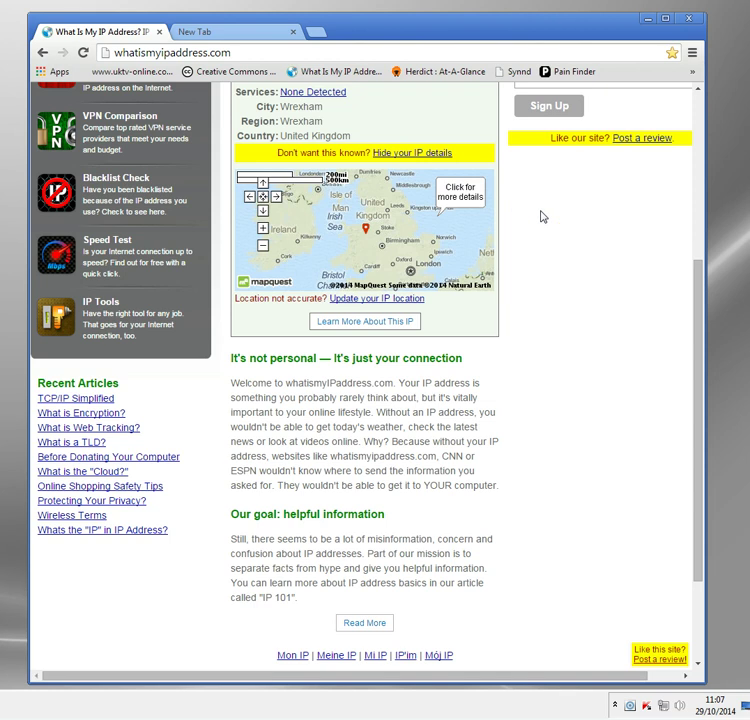
Close the IP lookup tab, load hulu.com, and scroll its homepage to find Gotham.
left_click(159, 33)
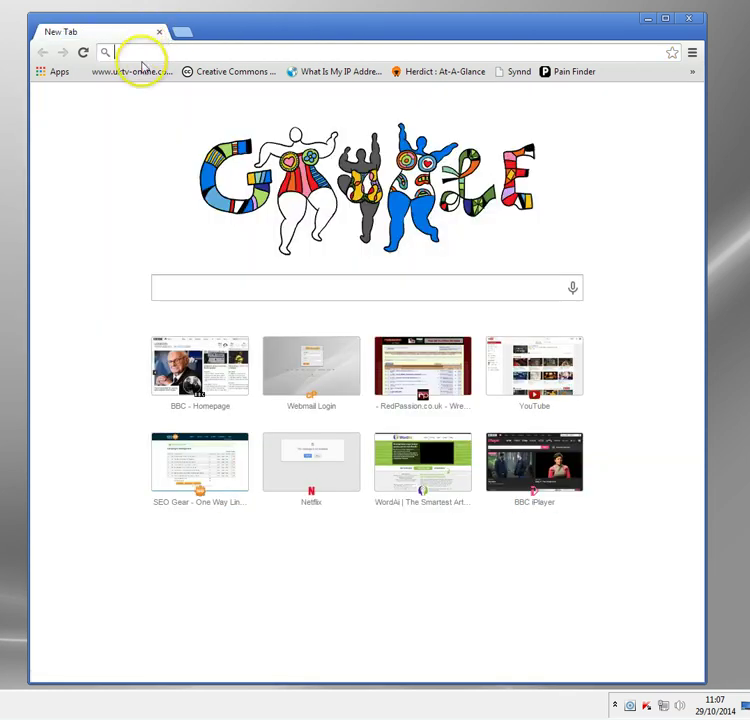
type("hu")
key("BackSpace")
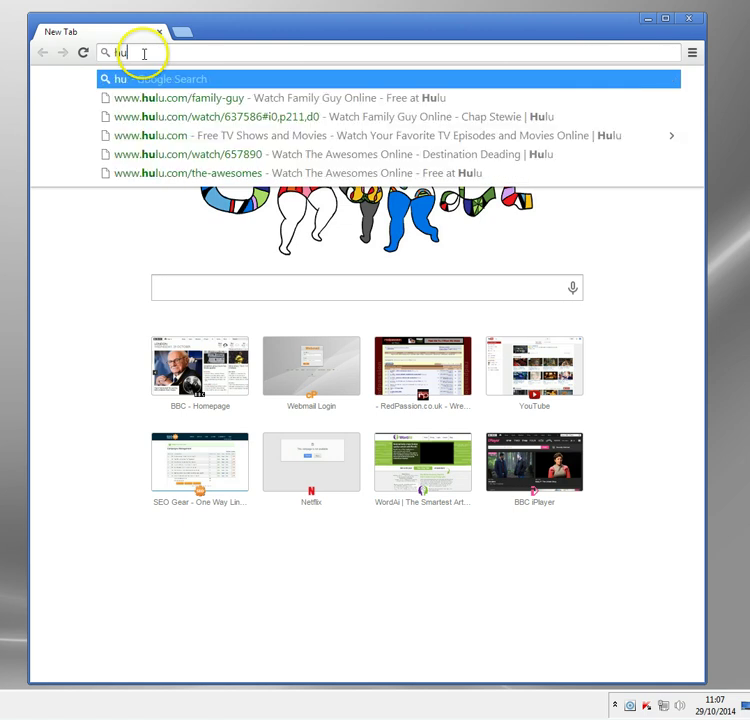
key("BackSpace")
key("BackSpace")
type("h")
key("BackSpace")
type("ul")
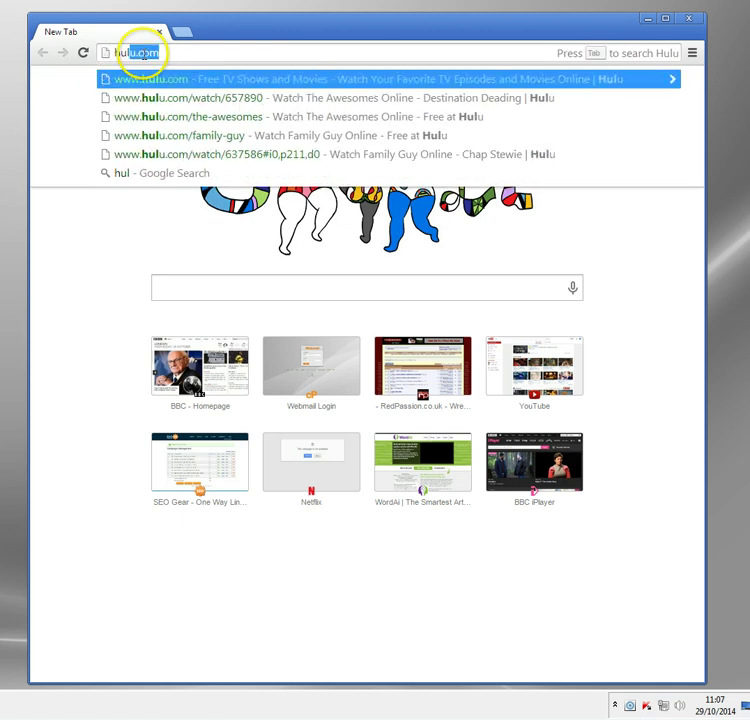
type("u")
key("Return")
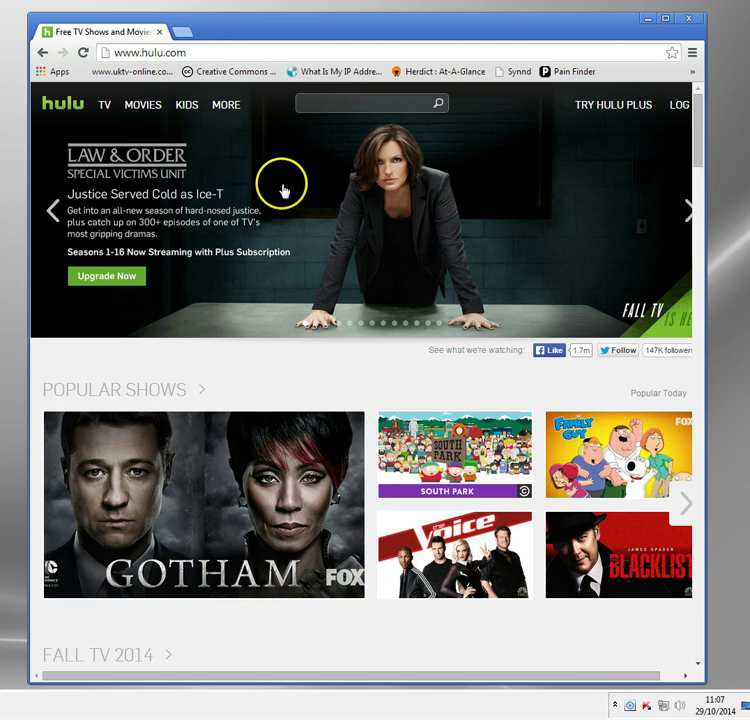
scroll(283, 190, "down", 4)
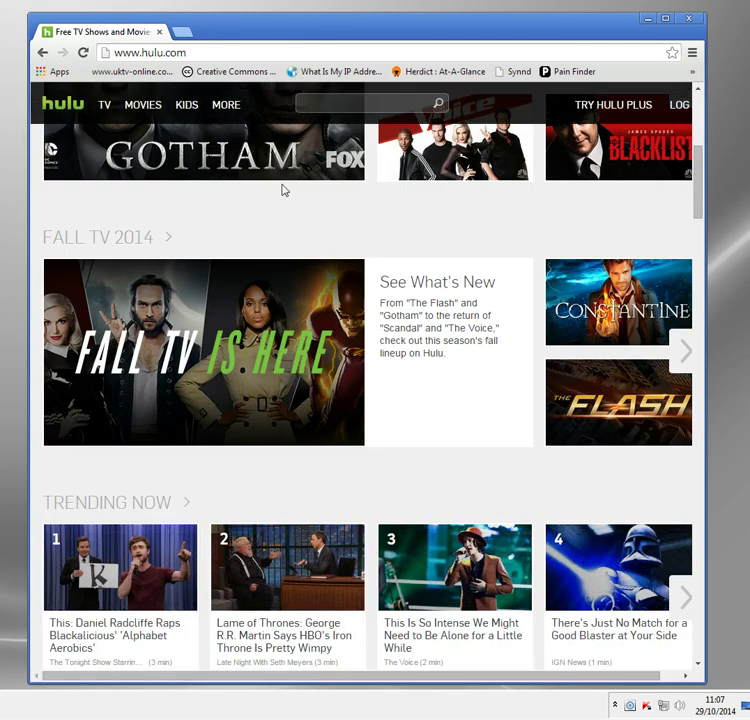
scroll(284, 188, "down", 3)
scroll(284, 188, "up", 7)
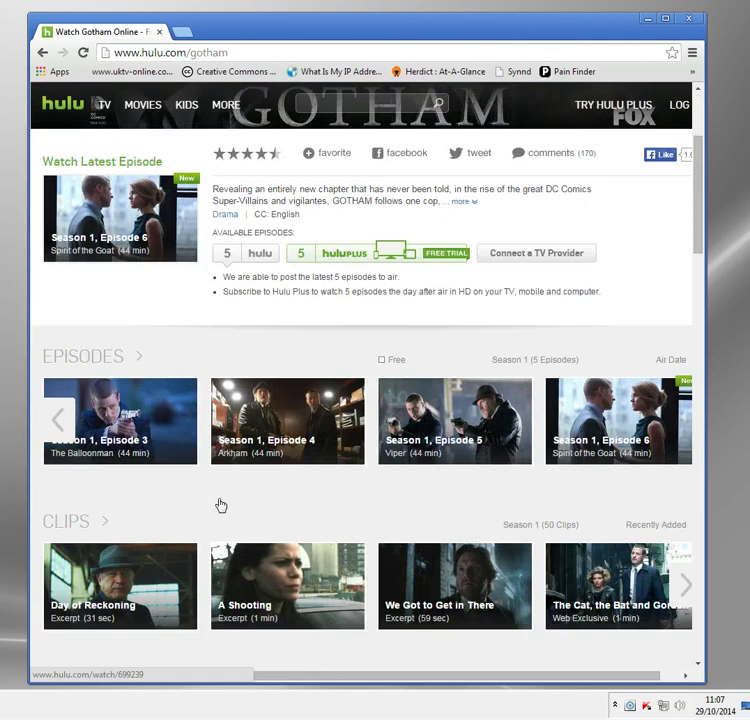
Try playing Gotham Season 1 Episode 3, The Balloonman, hit the US-only block, and close Chrome.
left_click(128, 413)
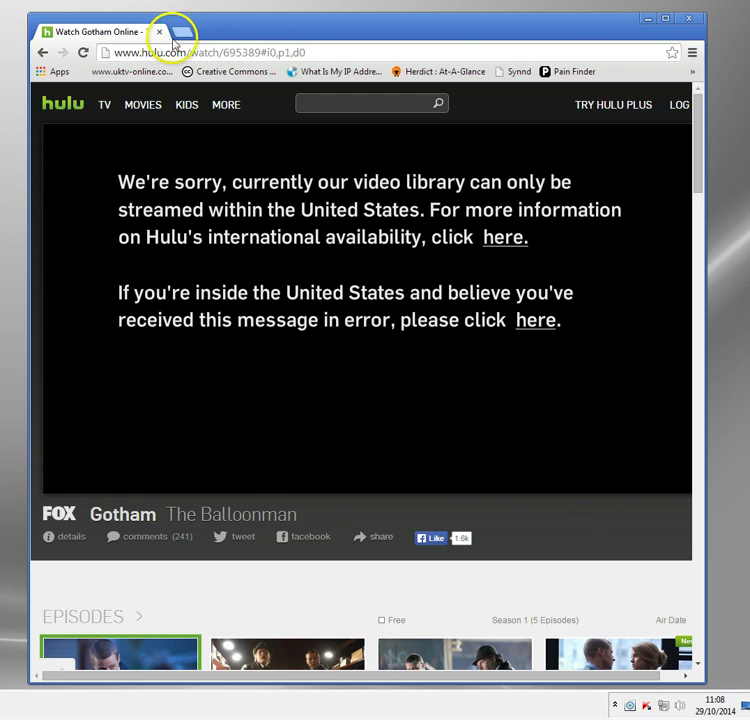
left_click(161, 33)
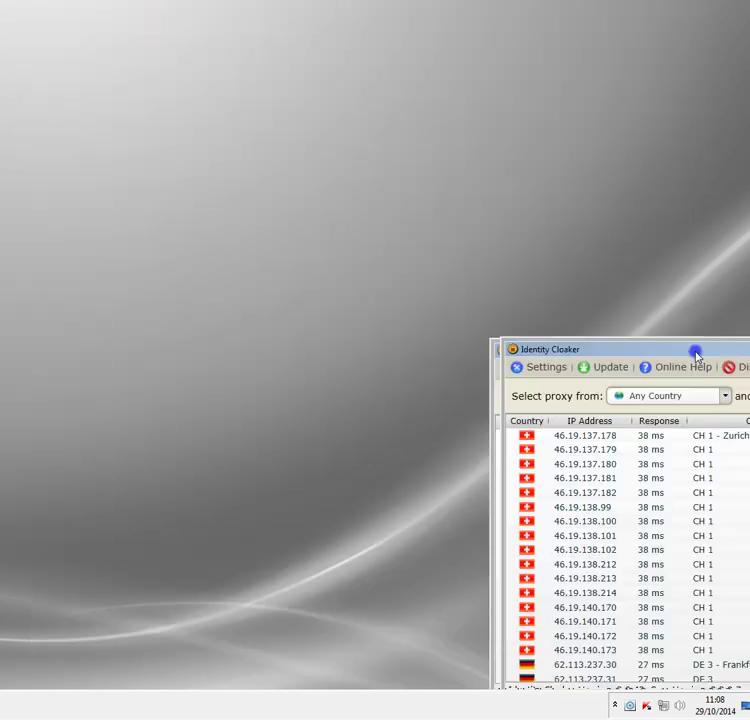
Drag the Identity Cloaker window fully onto the screen so its whole proxy list shows.
left_click_drag(696, 331, 328, 114)
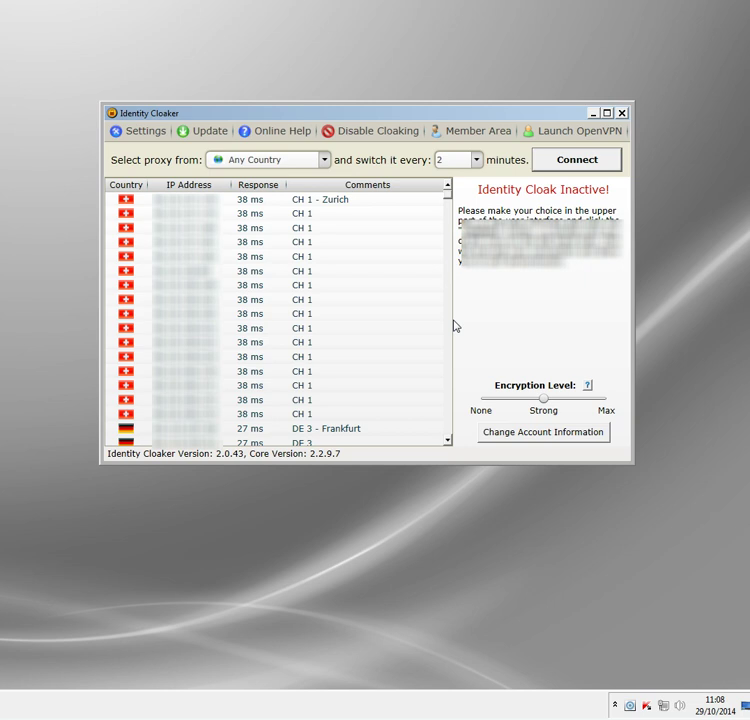
left_click_drag(445, 194, 441, 410)
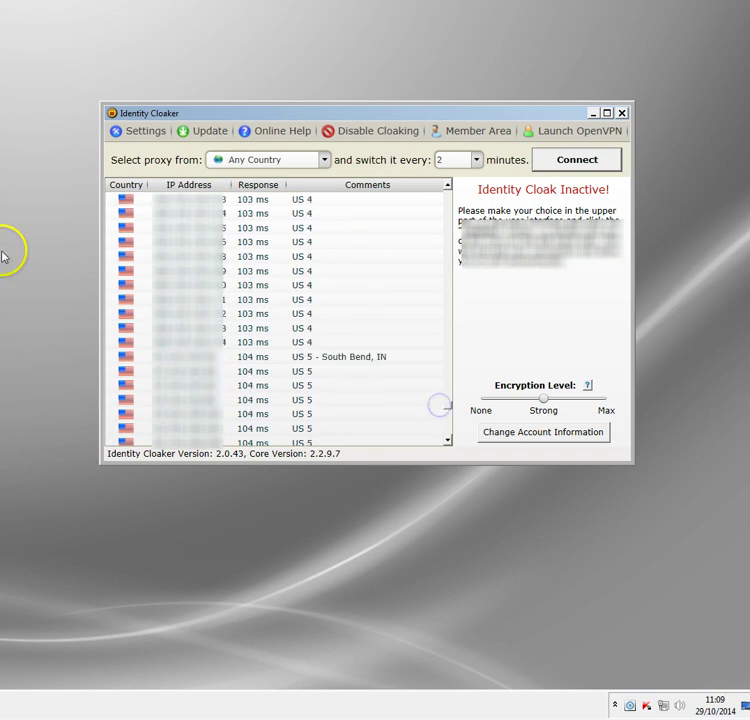
Connect through the US 4 proxy server, then minimize Identity Cloaker.
left_click(186, 277)
double_click(186, 277)
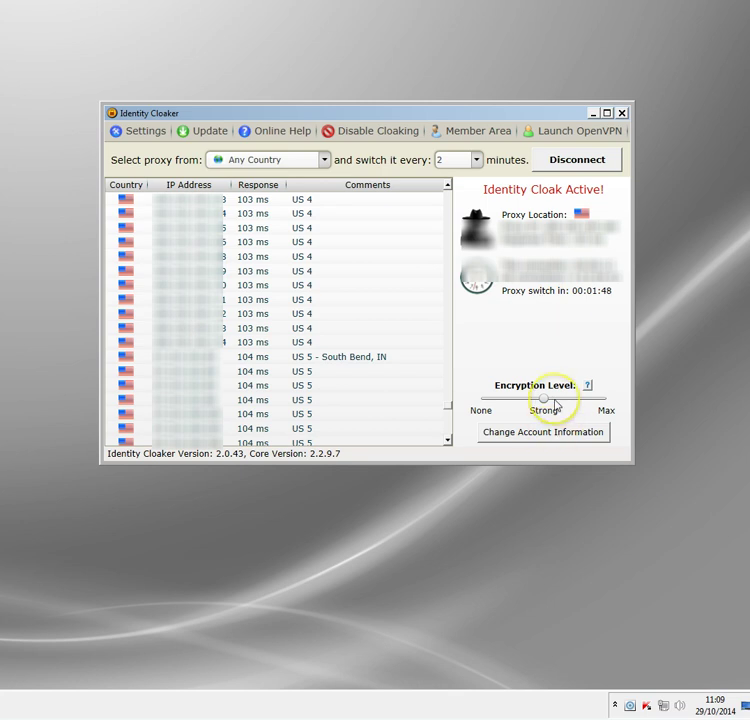
left_click(593, 113)
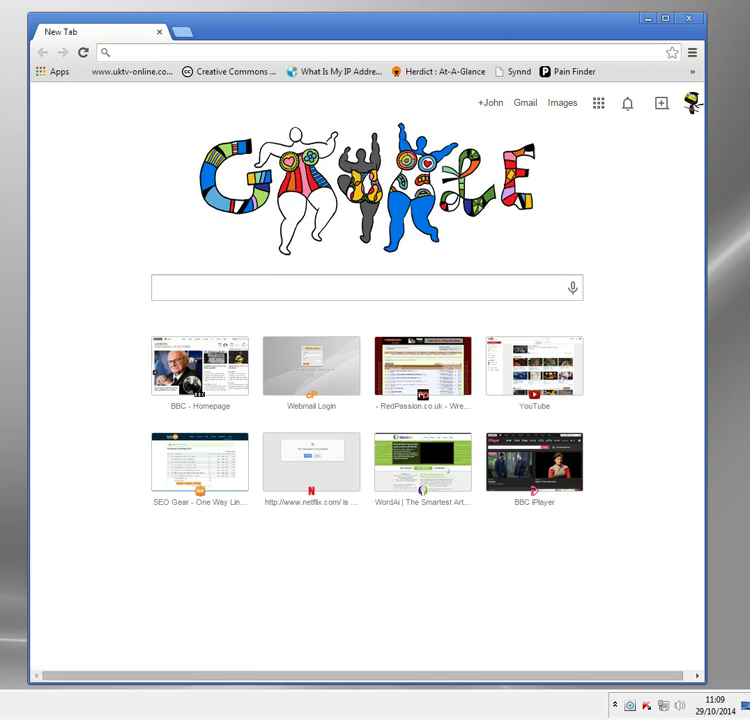
Load and reload hulu through the US proxy, then open Gotham's show page.
type("hu")
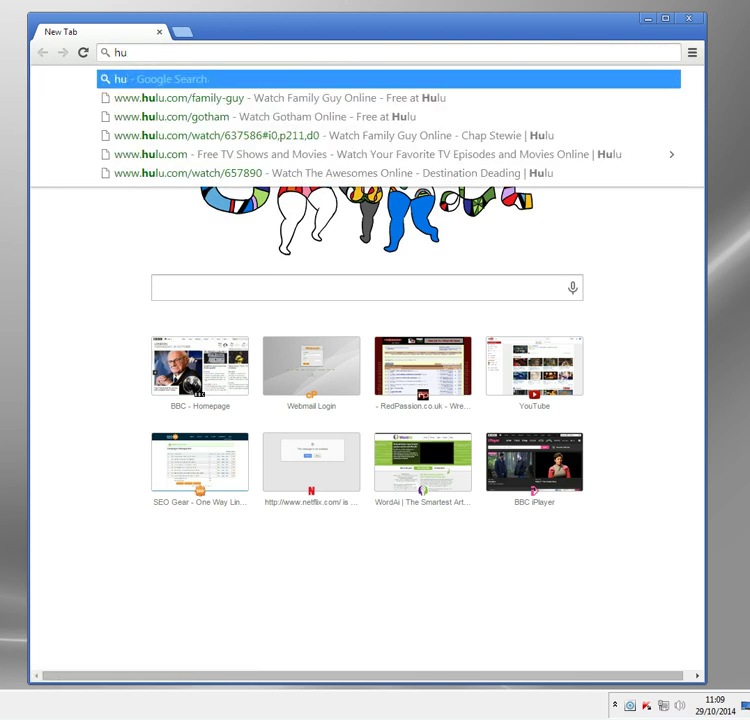
type("lu.com")
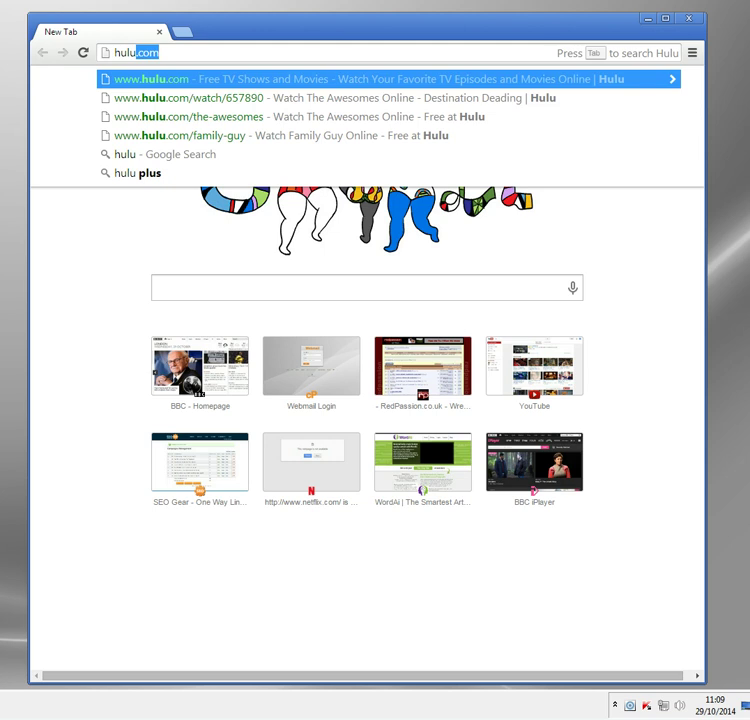
key("Return")
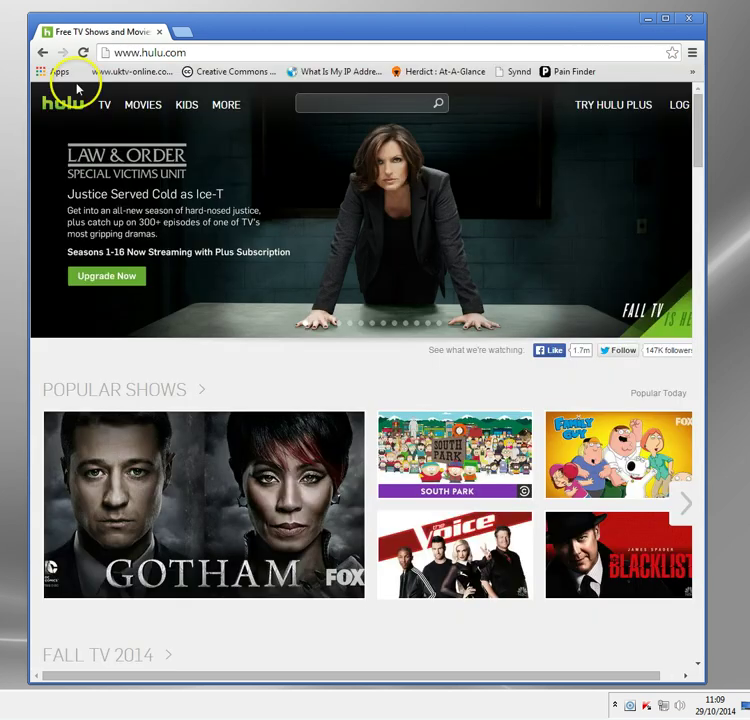
left_click(83, 52)
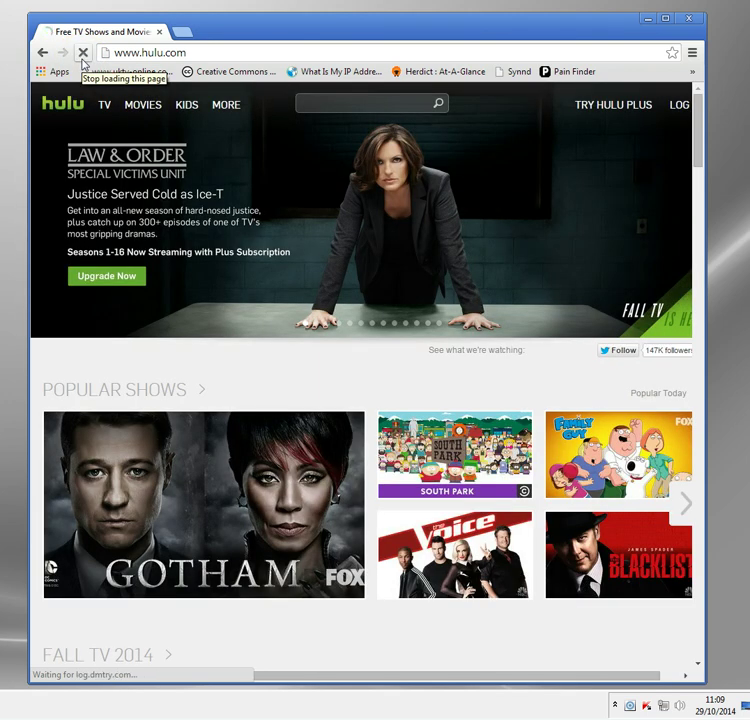
scroll(472, 298, "down", 3)
scroll(472, 298, "up", 3)
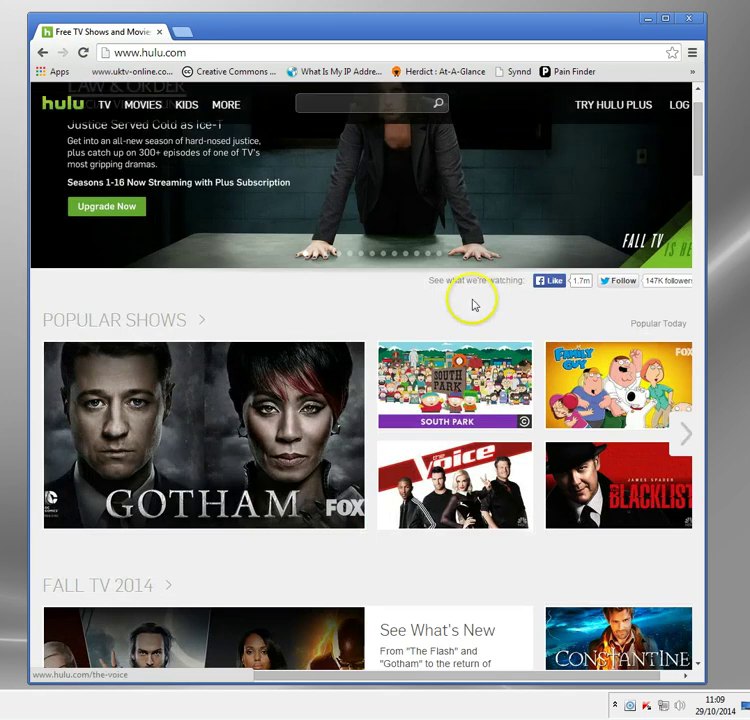
left_click(194, 447)
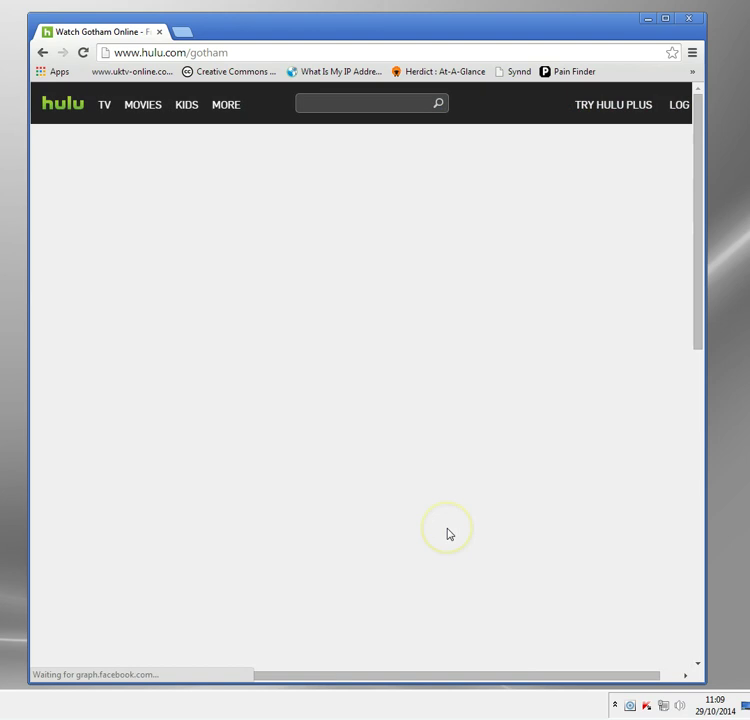
scroll(447, 533, "down", 2)
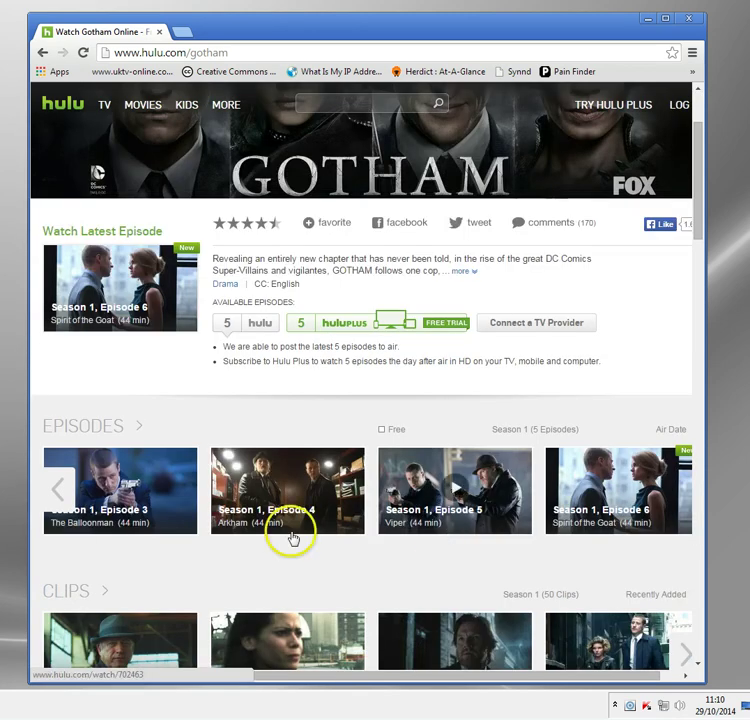
Start Gotham Season 1 Episode 3, The Balloonman, which now opens with a pre-roll ad.
left_click(131, 487)
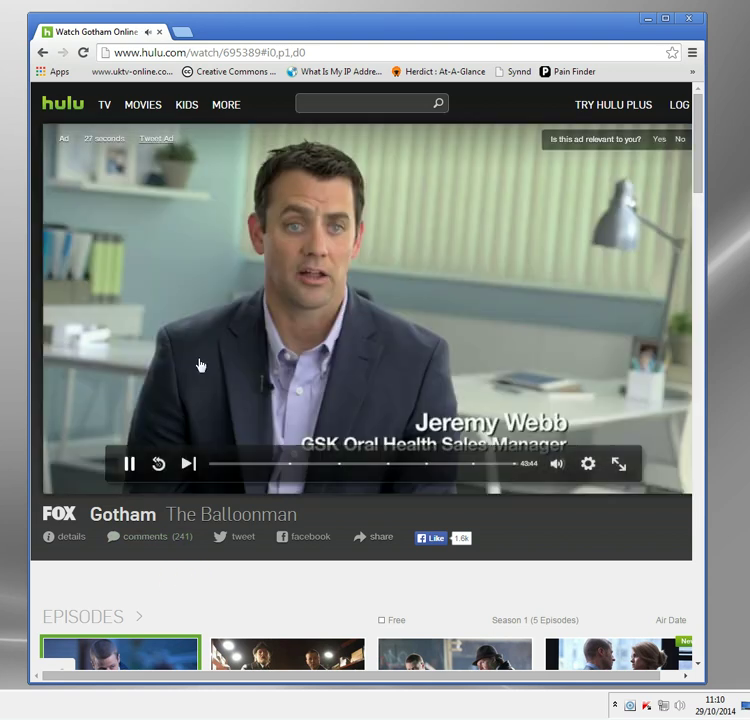
left_click(96, 526)
left_click(122, 470)
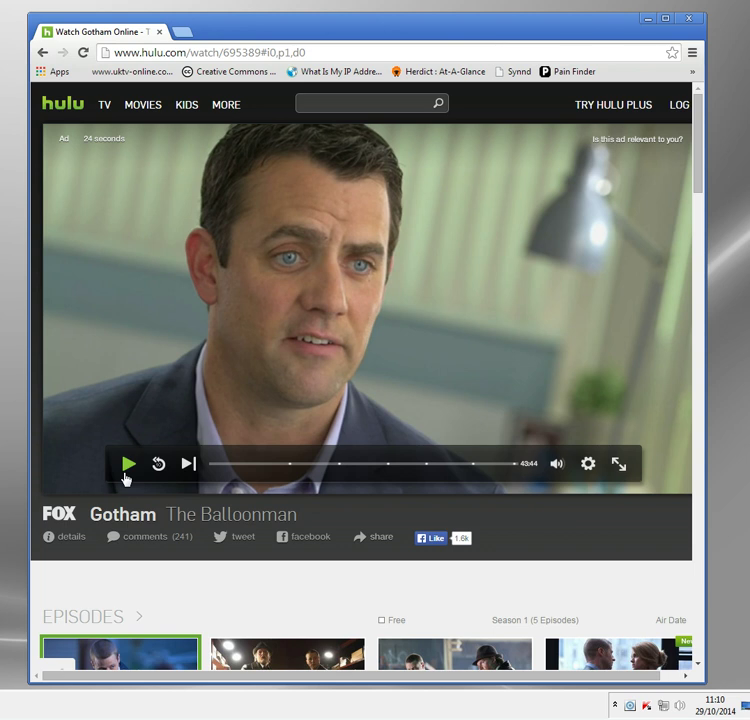
Close the Hulu window and restore Identity Cloaker from the hidden system tray icons.
left_click(160, 38)
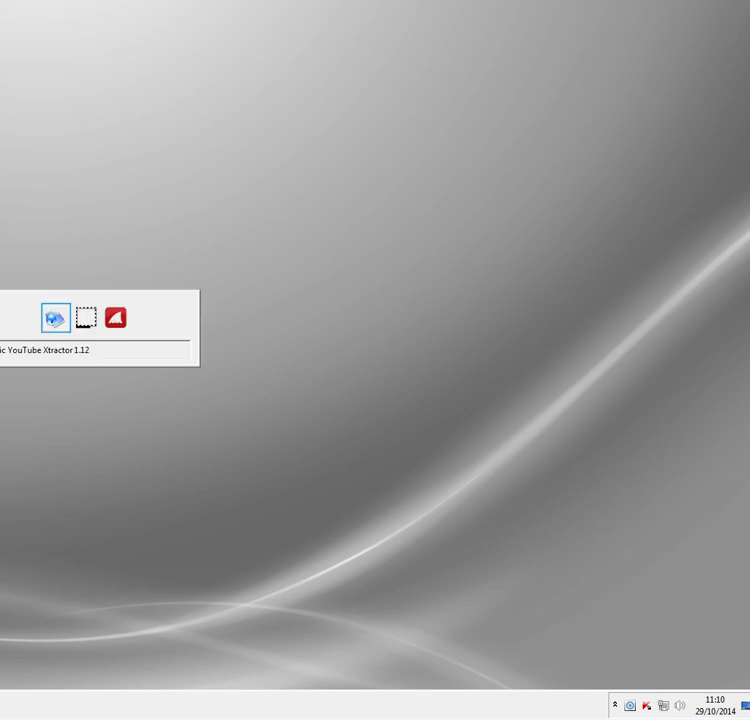
left_click(615, 704)
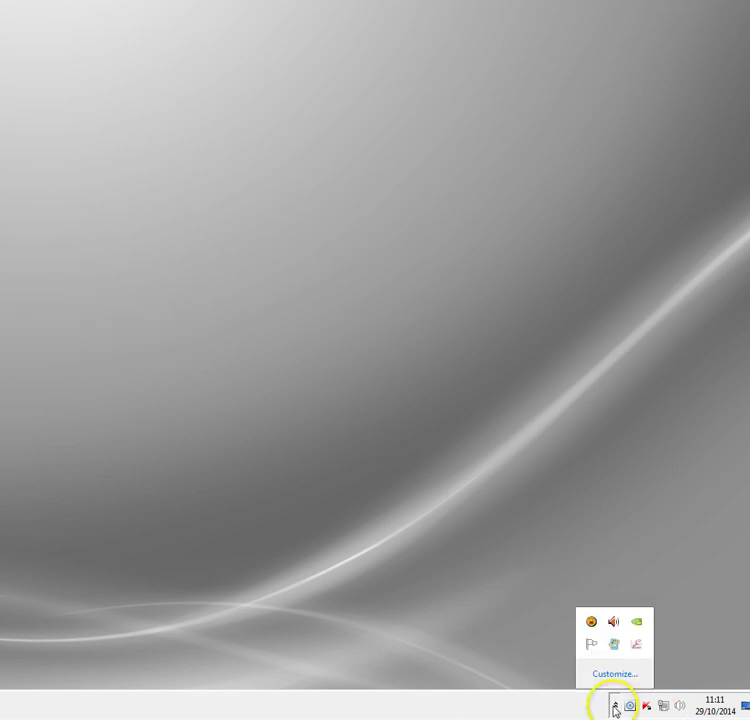
left_click(592, 622)
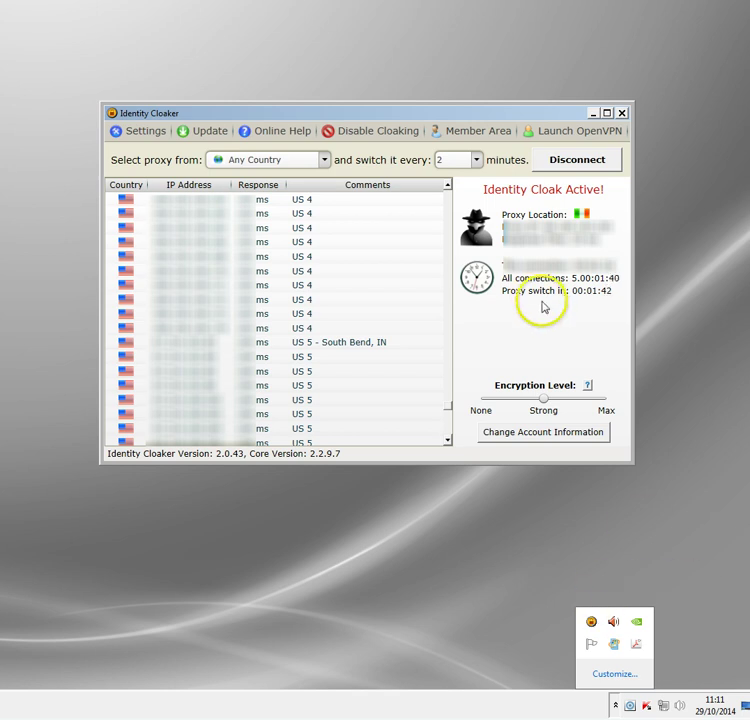
left_click(536, 414)
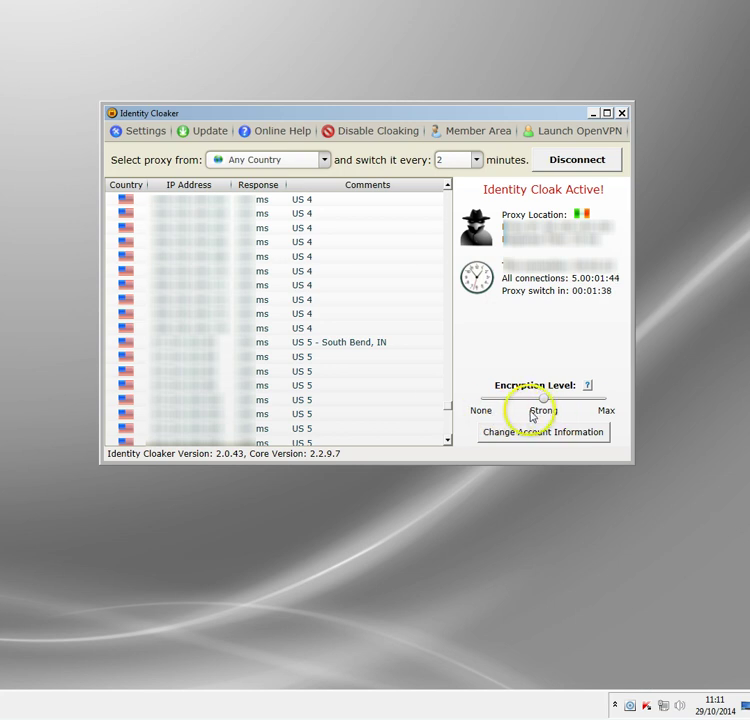